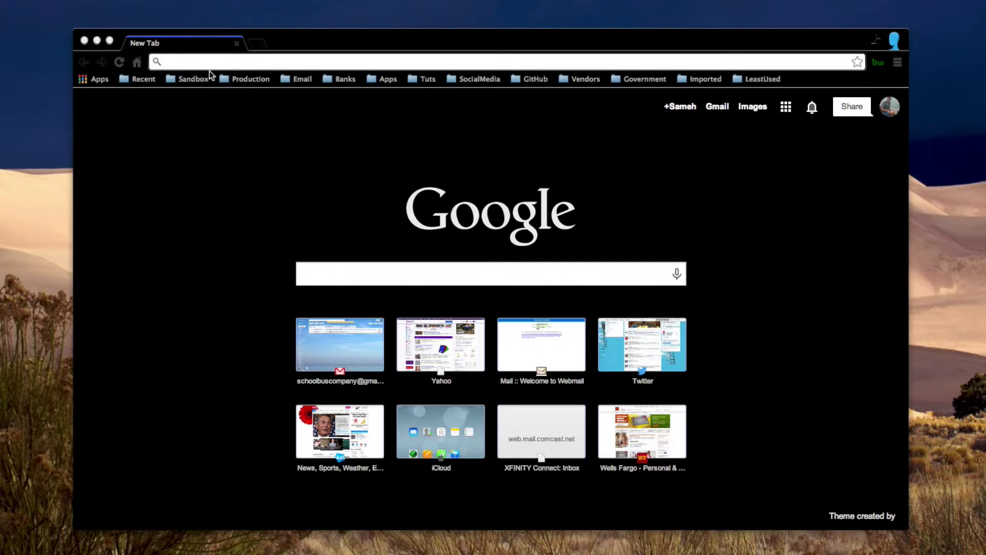
# Step: Open the cPanel Login bookmark from the Production bookmarks folder
pyautogui.click(189, 79)
pyautogui.moveTo(255, 82)
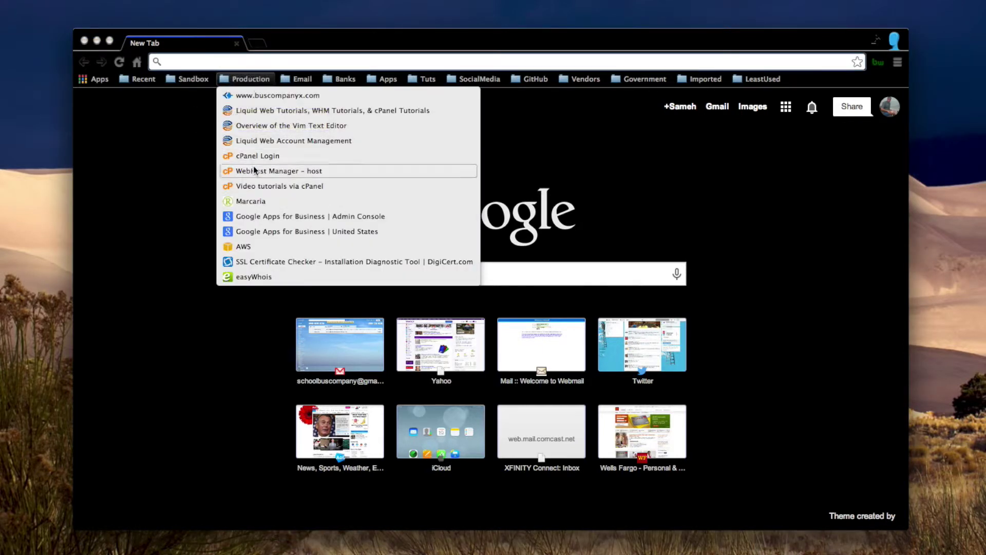
pyautogui.click(264, 156)
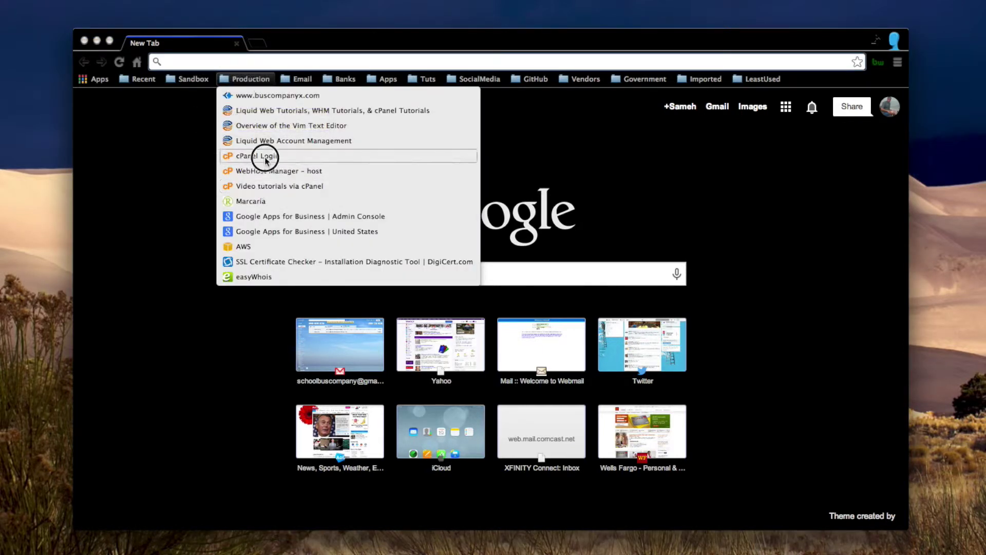
# Step: Log in to cPanel by entering the account's user name and password
pyautogui.write('gx')
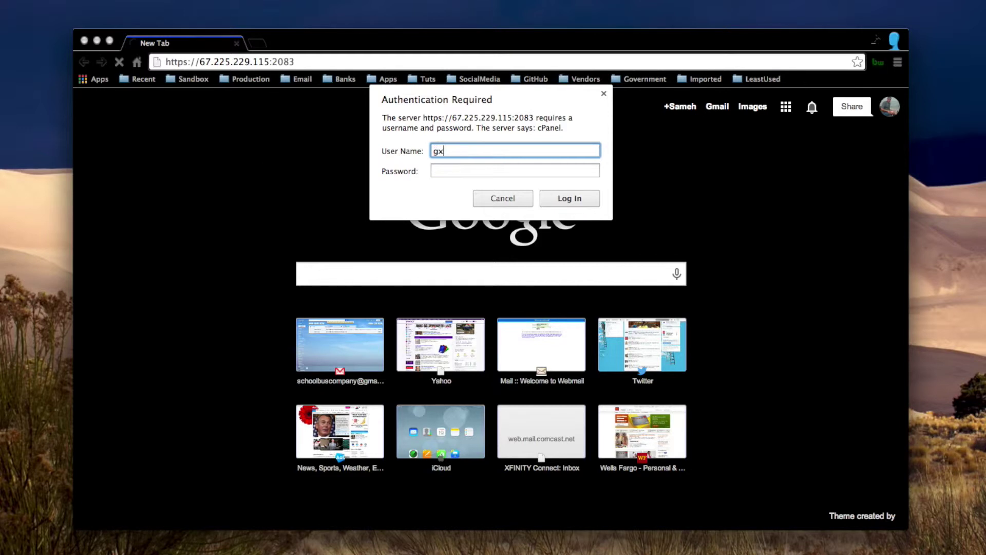
pyautogui.write('sam11')
pyautogui.press('Tab')
pyautogui.write('•••••••••')
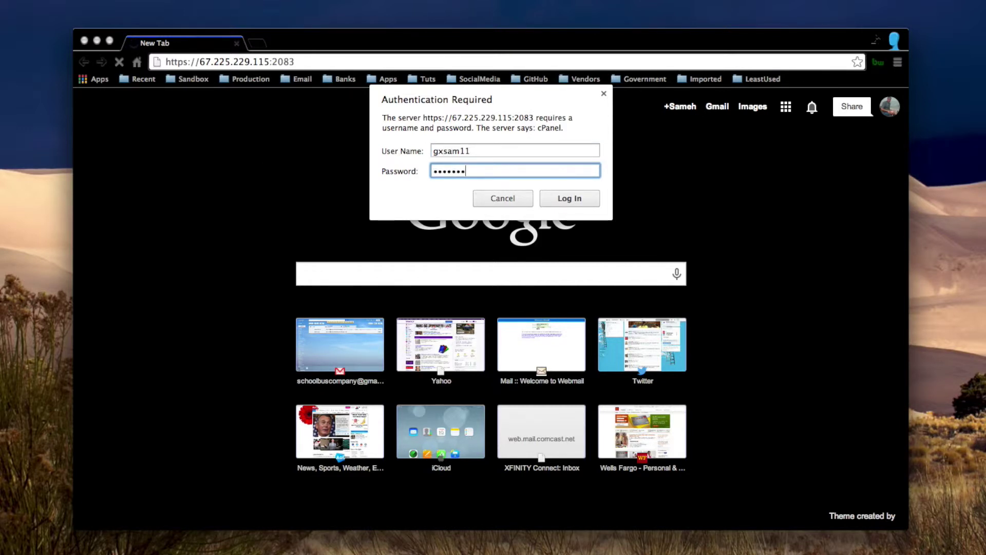
pyautogui.write('••••')
pyautogui.click(563, 198)
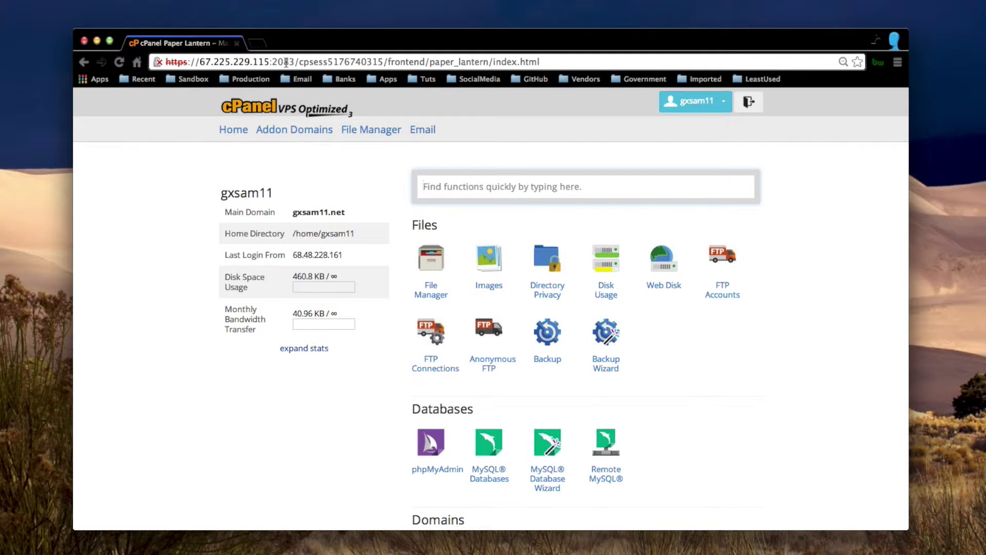
# Step: Open MySQL Databases from the Databases section and review its database and user management sections
pyautogui.scroll(-3, 569, 337)
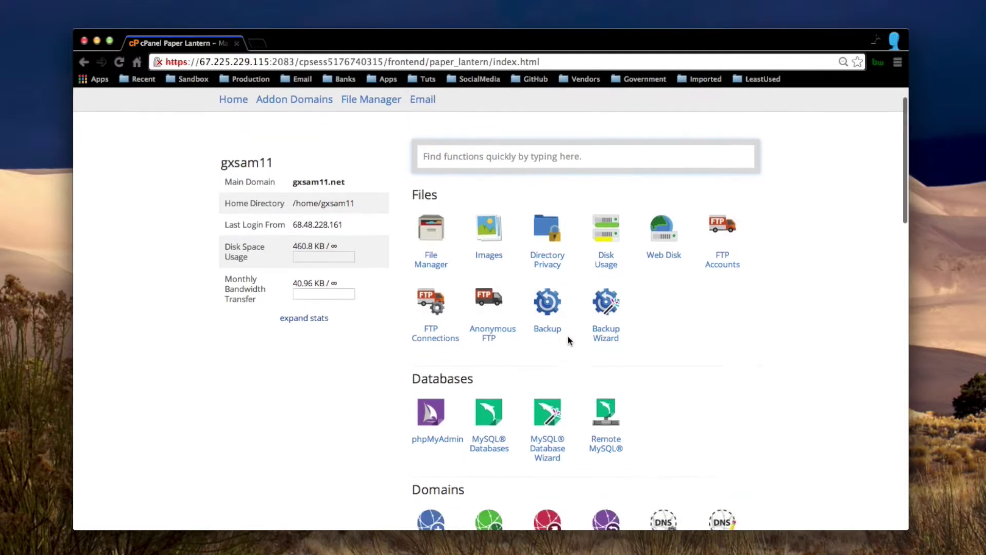
pyautogui.click(490, 409)
pyautogui.scroll(-10, 470, 316)
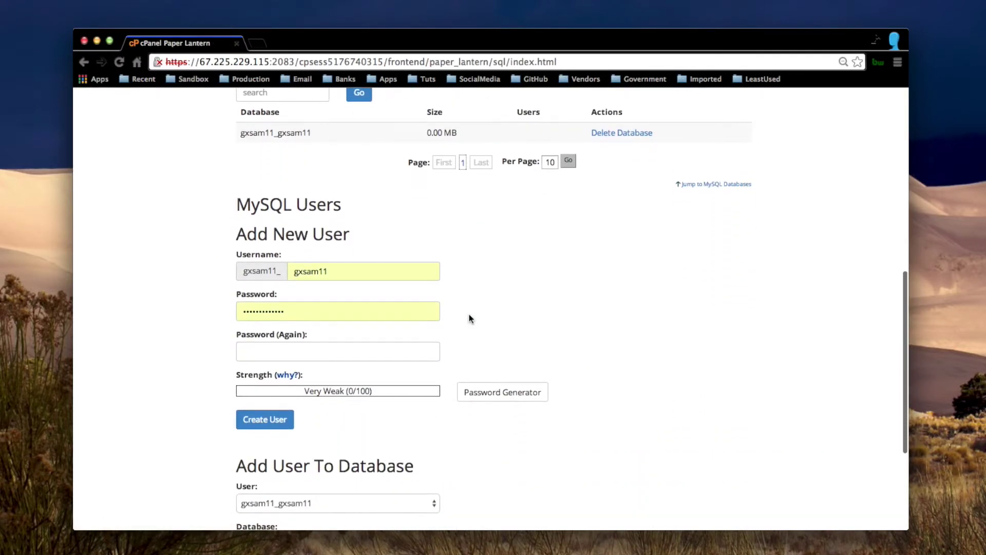
pyautogui.scroll(-4, 470, 319)
pyautogui.scroll(2, 470, 319)
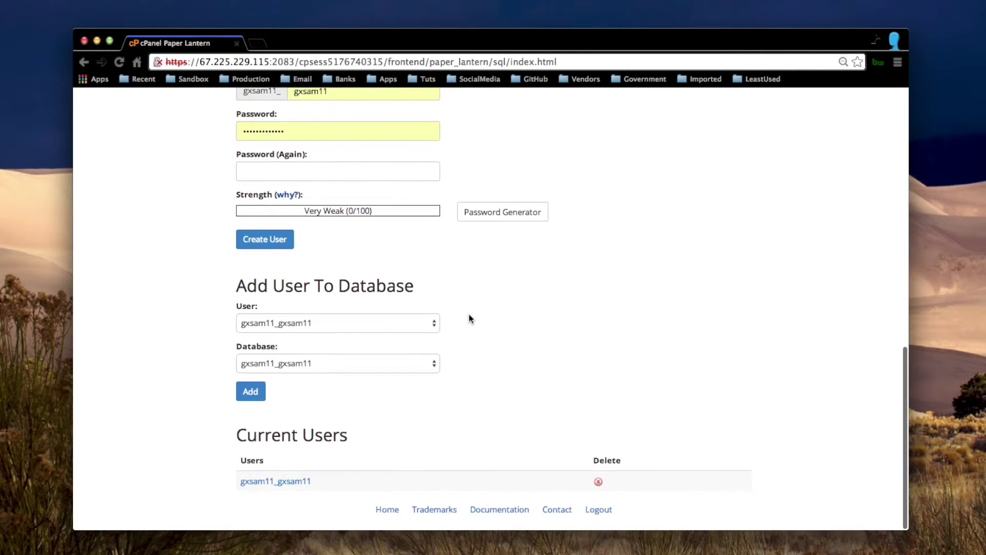
pyautogui.scroll(8, 470, 319)
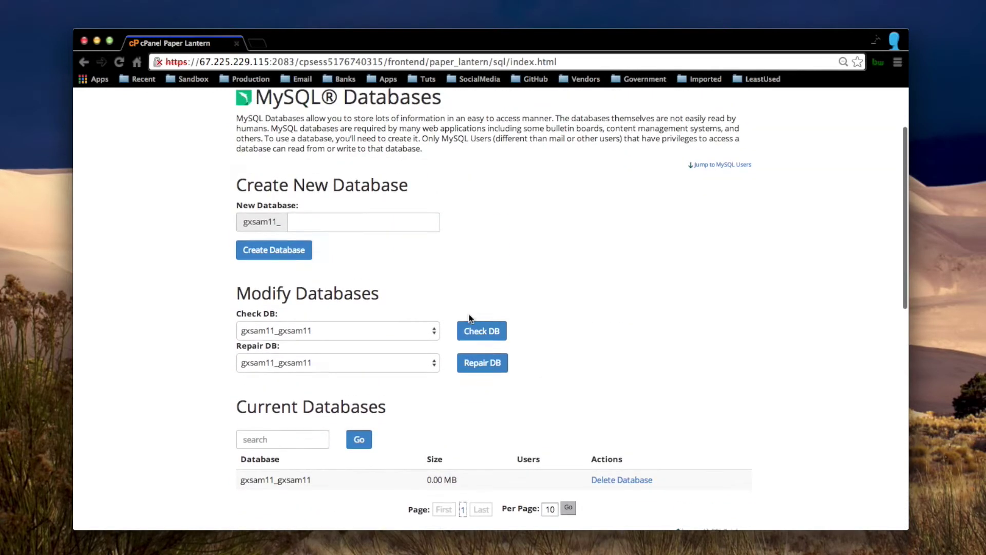
pyautogui.scroll(2, 469, 318)
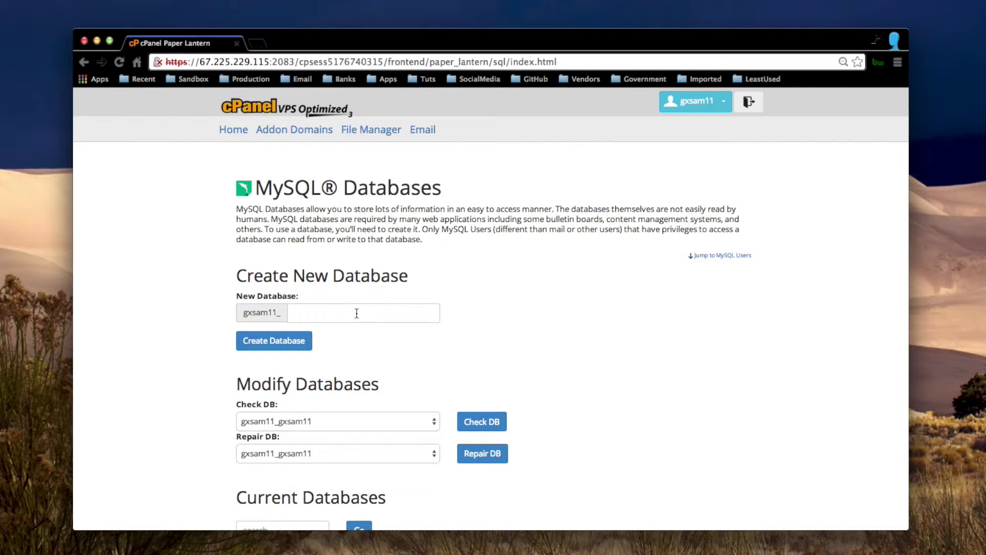
# Step: Add the MySQL user gxsam11_gxsam11 to the gxsam11_gxsam11 database
pyautogui.scroll(-10, 356, 313)
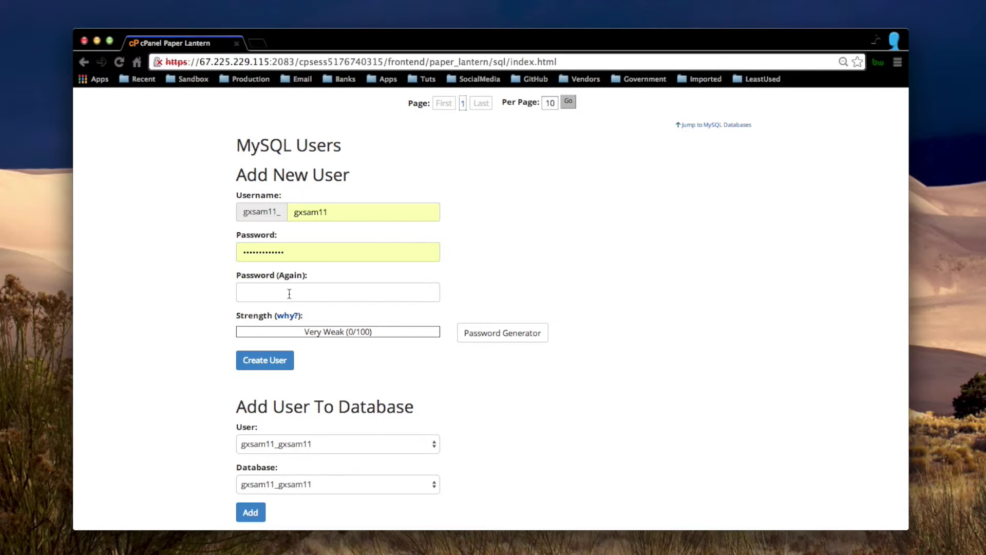
pyautogui.scroll(-5, 290, 293)
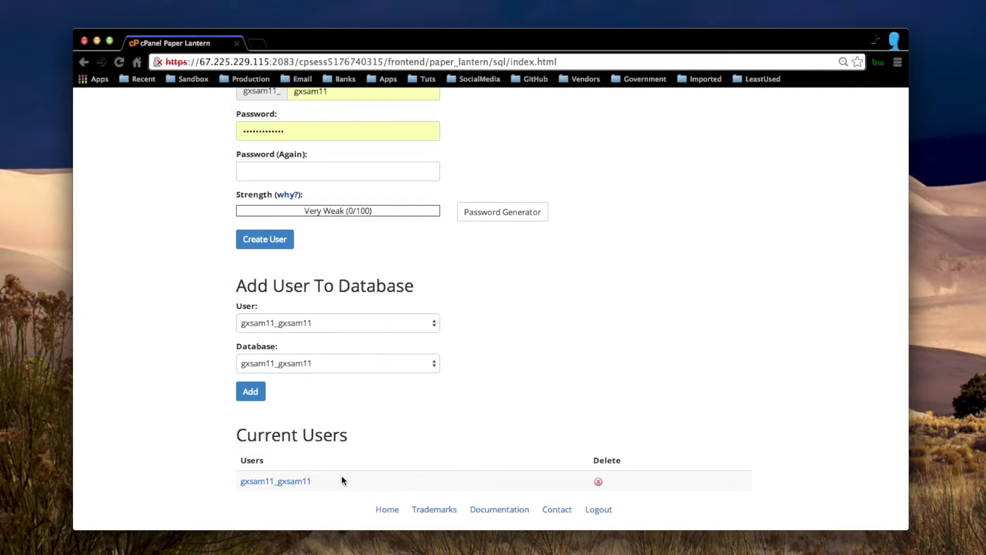
pyautogui.click(388, 325)
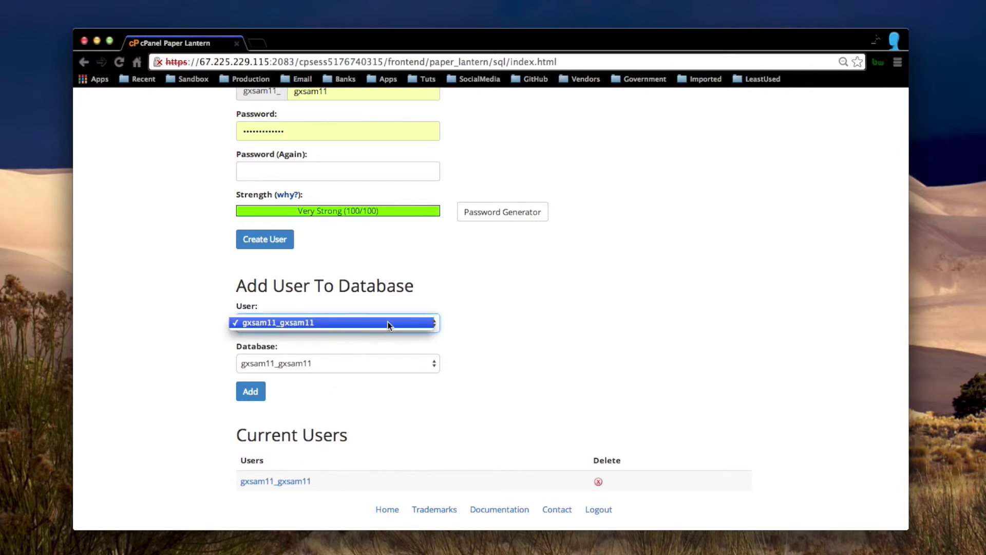
pyautogui.click(387, 366)
pyautogui.click(252, 395)
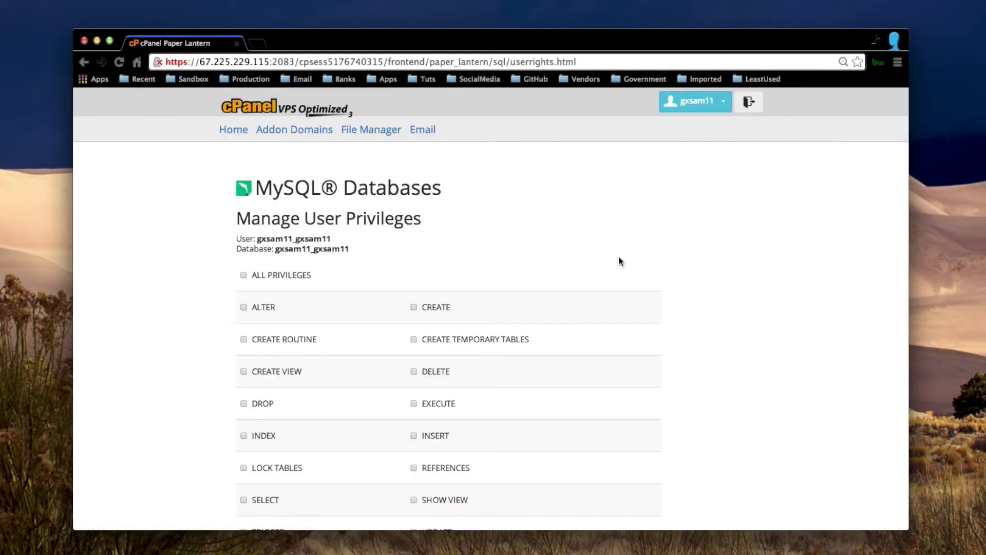
# Step: Grant the user ALL PRIVILEGES on the database and apply the changes
pyautogui.scroll(-3, 620, 261)
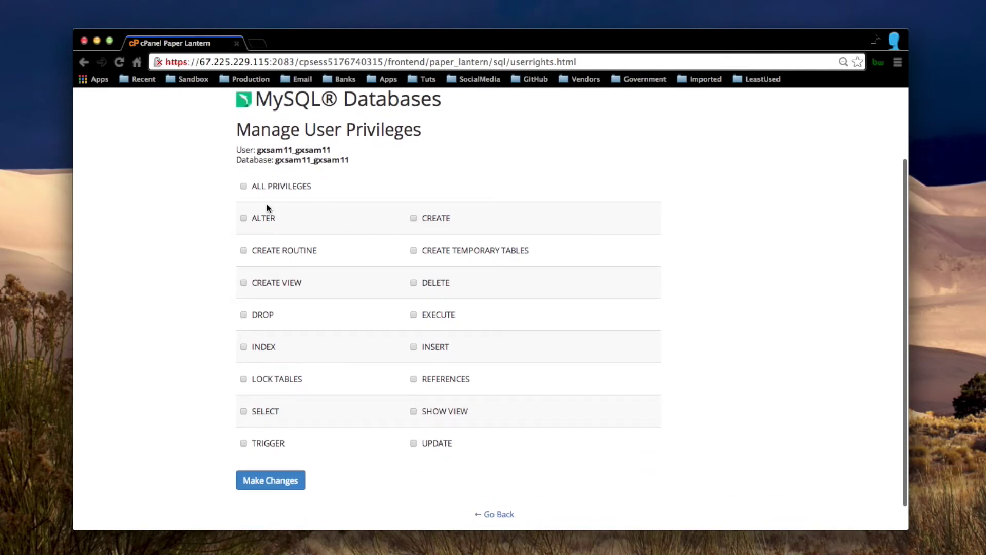
pyautogui.click(244, 187)
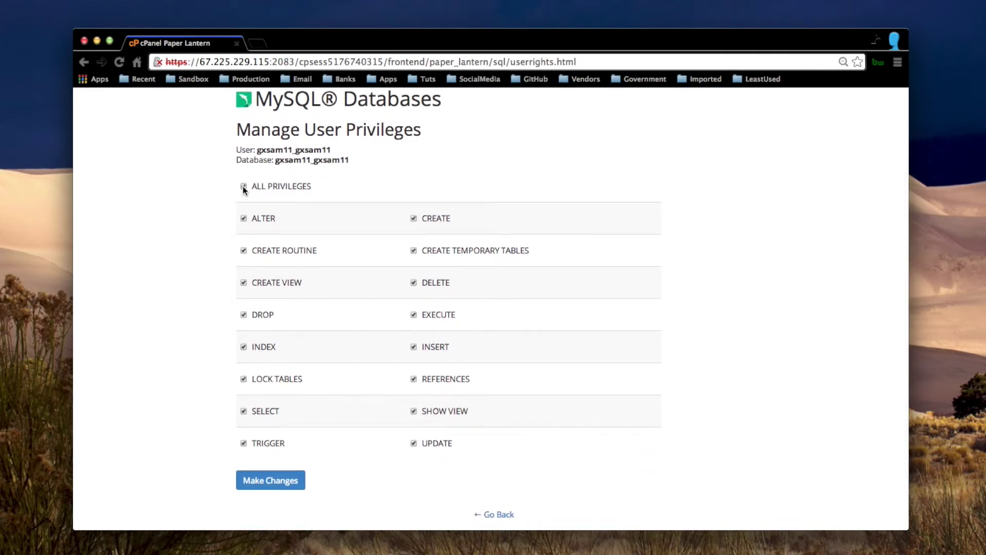
pyautogui.click(266, 481)
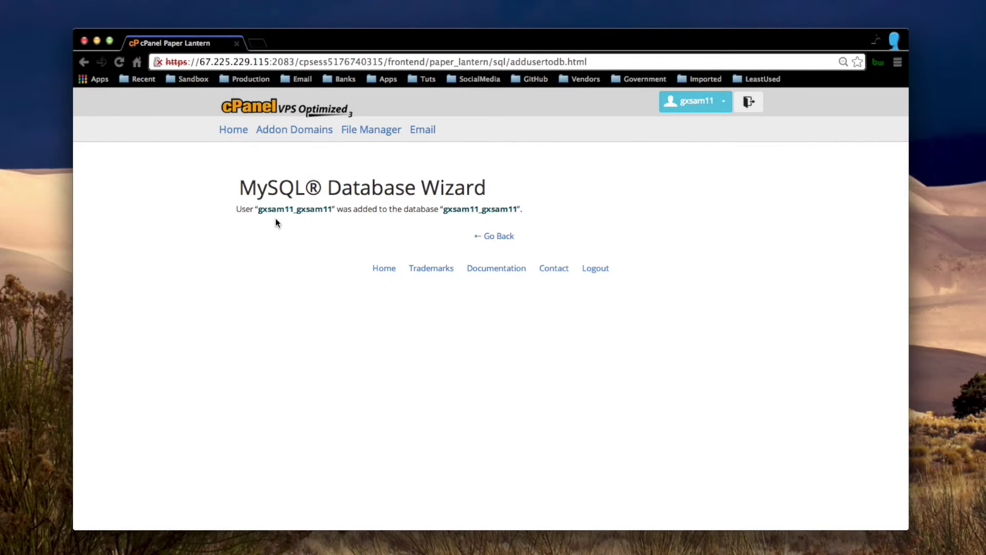
# Step: Go back to the MySQL Databases page and examine which user is assigned to the current database
pyautogui.click(497, 236)
pyautogui.scroll(-10, 599, 291)
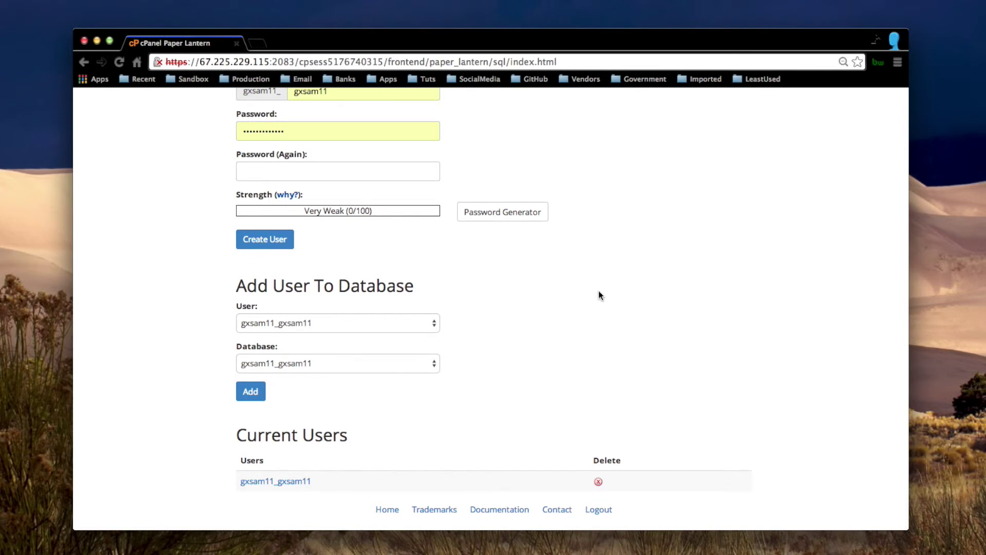
pyautogui.scroll(10, 599, 292)
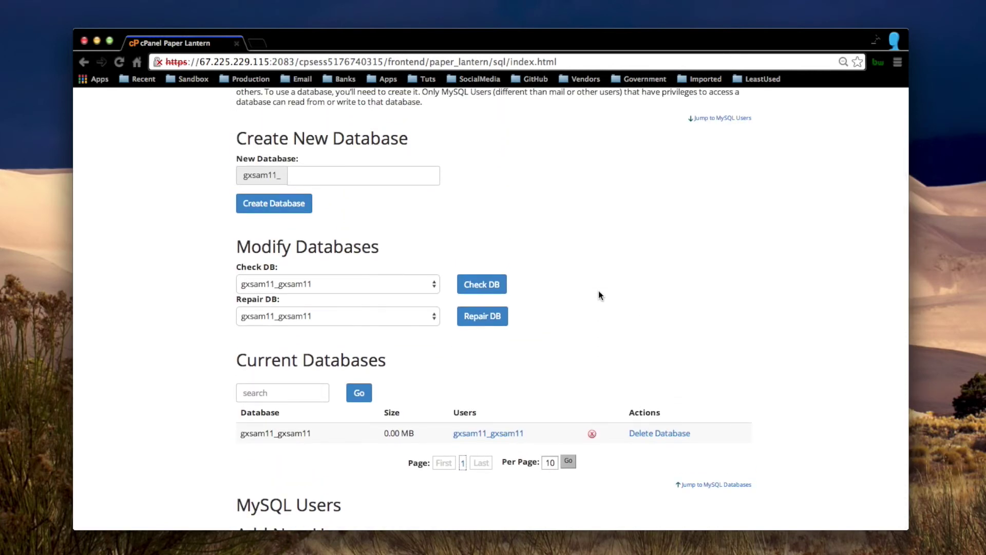
pyautogui.scroll(5, 599, 291)
pyautogui.scroll(-8, 599, 291)
pyautogui.scroll(4, 599, 290)
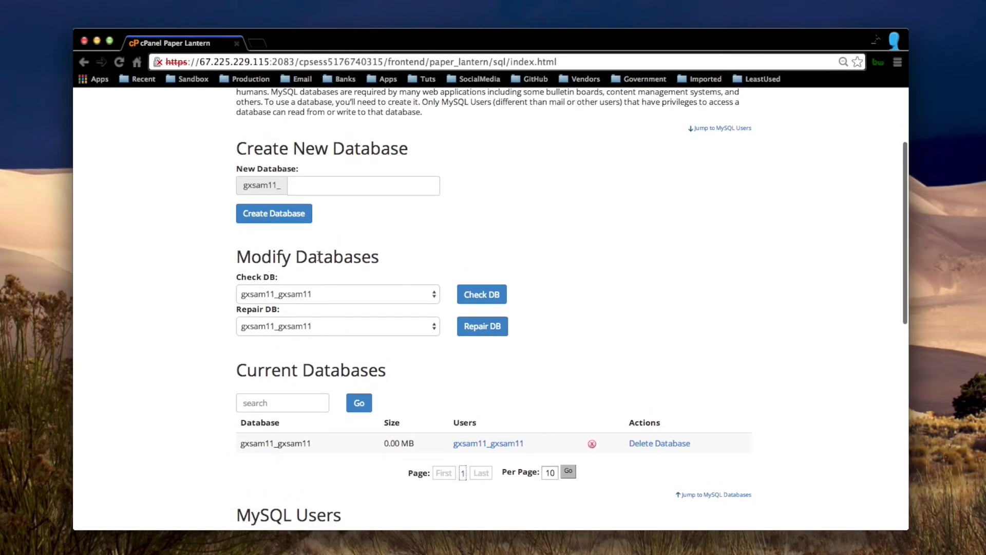
# Step: Run a database check on gxsam11_gxsam11, then return to the MySQL Databases page and look over its sections
pyautogui.click(478, 294)
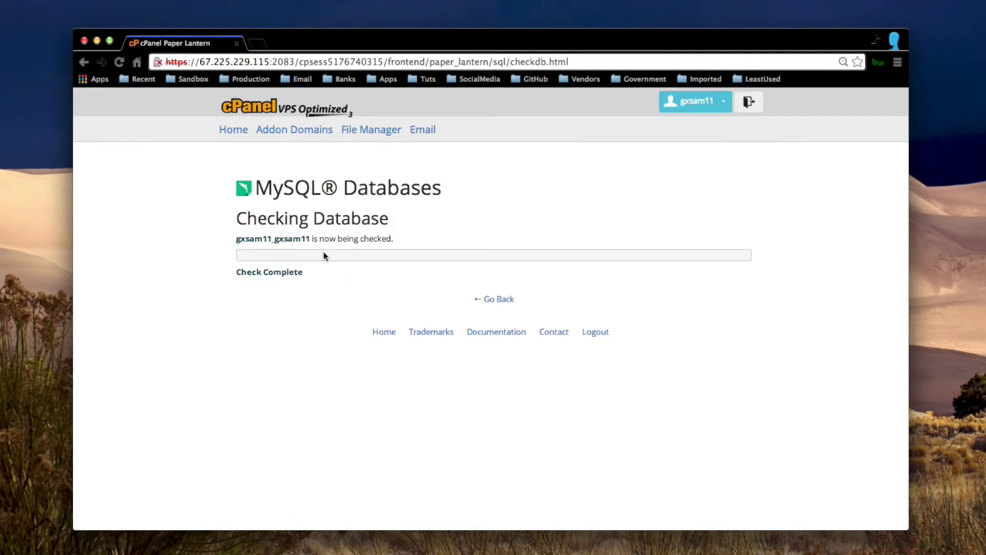
pyautogui.click(488, 298)
pyautogui.scroll(-5, 370, 264)
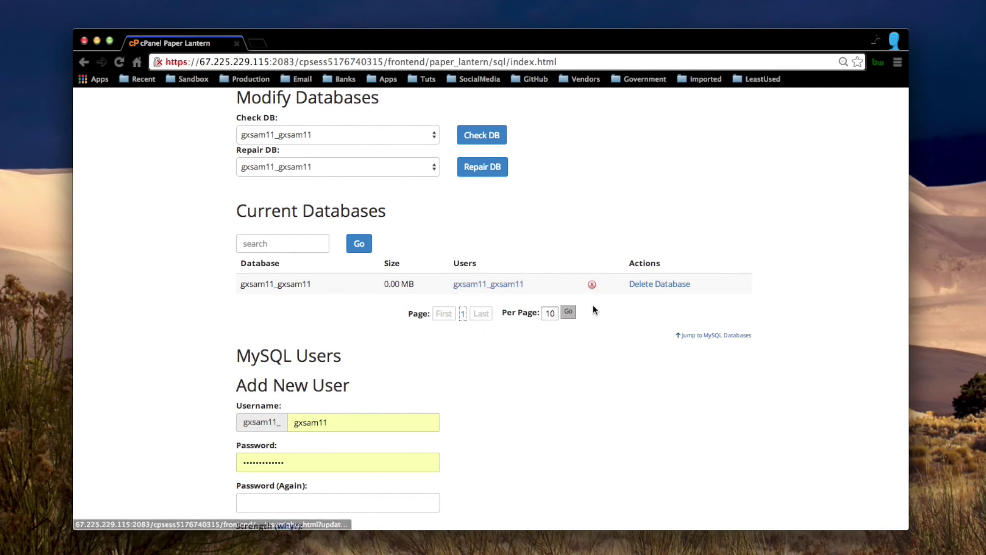
pyautogui.scroll(-3, 593, 306)
pyautogui.scroll(6, 593, 307)
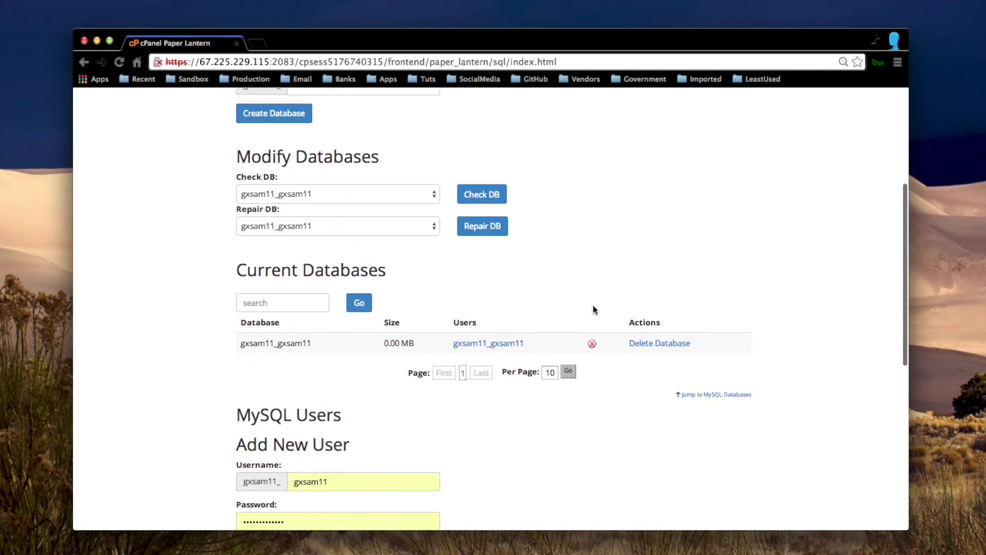
pyautogui.scroll(3, 593, 306)
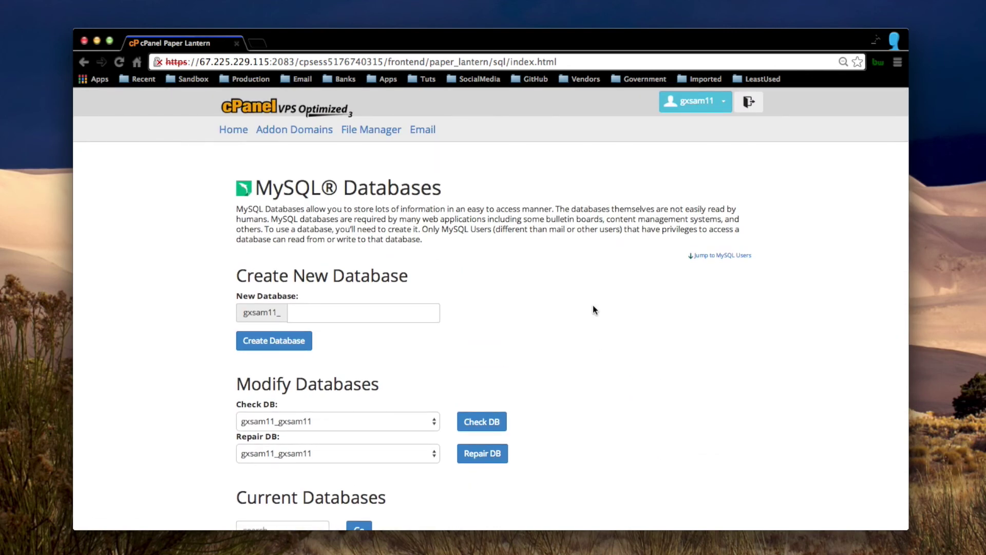
pyautogui.scroll(-3, 594, 307)
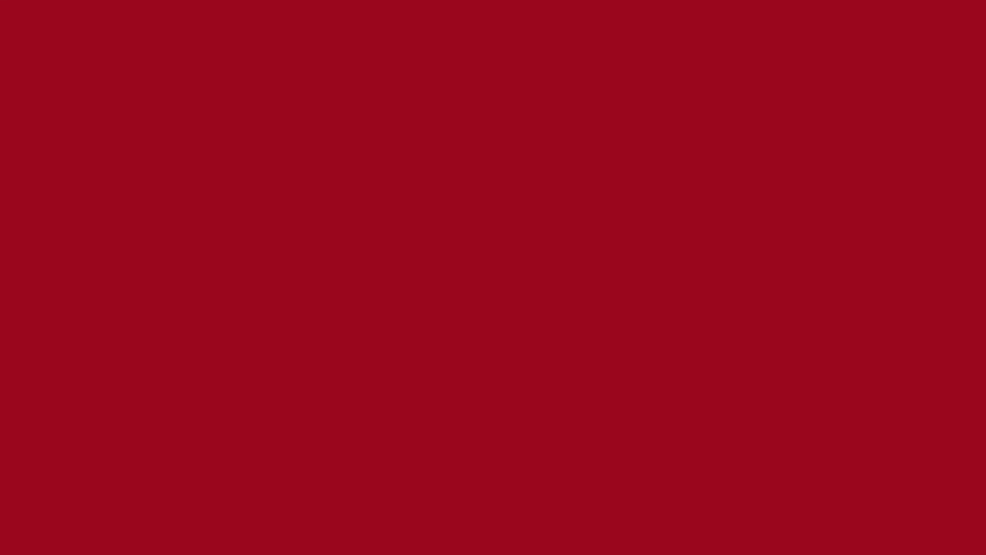